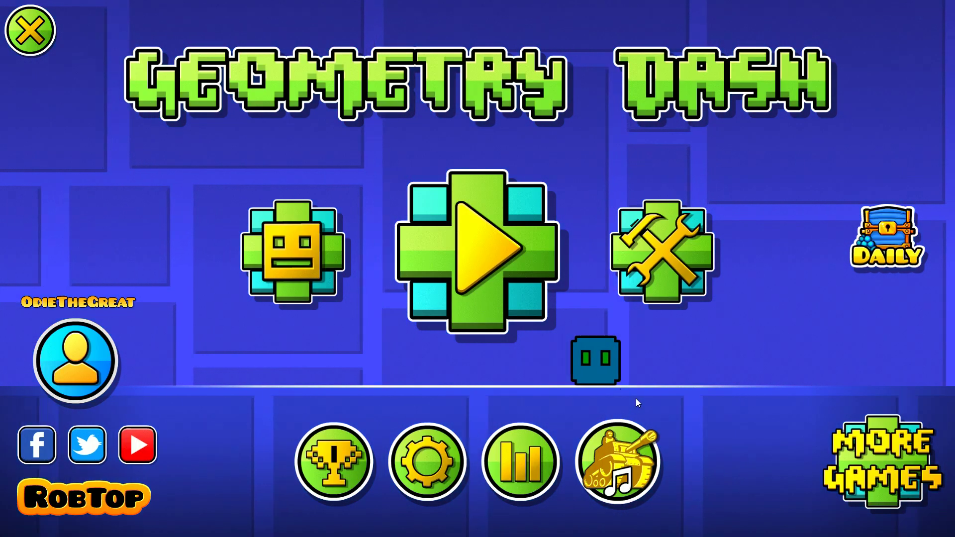
Check which keys control jumping in Geometry Dash's gameplay options, then go to level selection.
{"action": "left_click", "coordinate": [443, 467]}
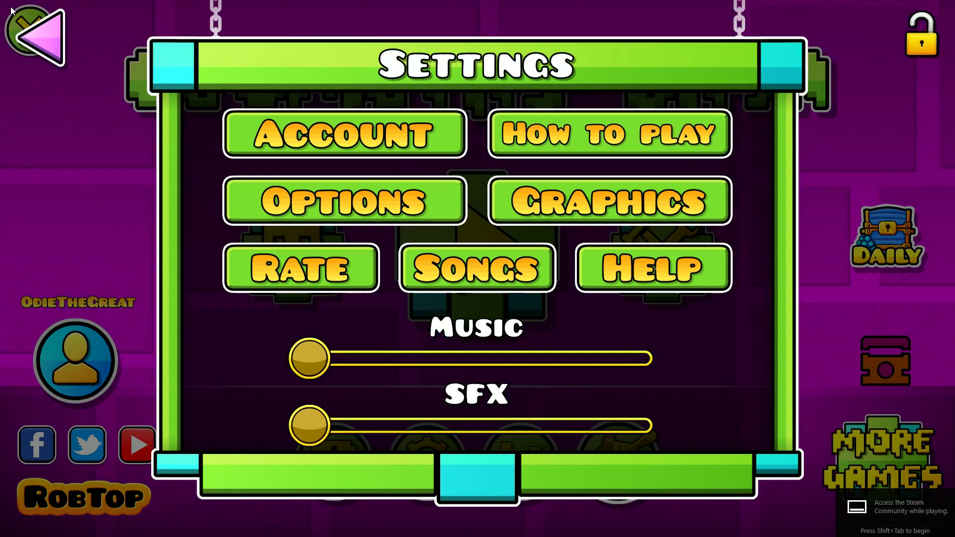
{"action": "key", "text": "Escape"}
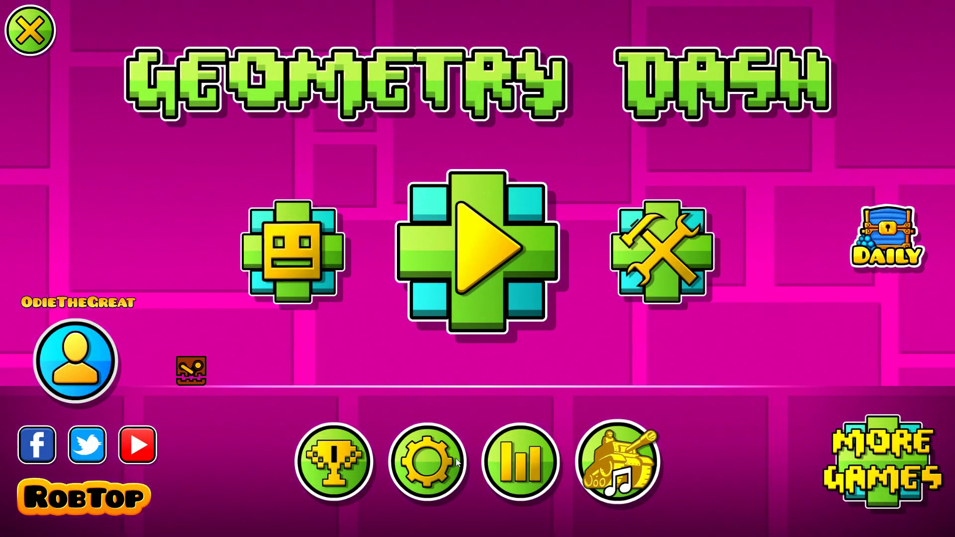
{"action": "left_click", "coordinate": [447, 455]}
{"action": "left_click", "coordinate": [396, 198]}
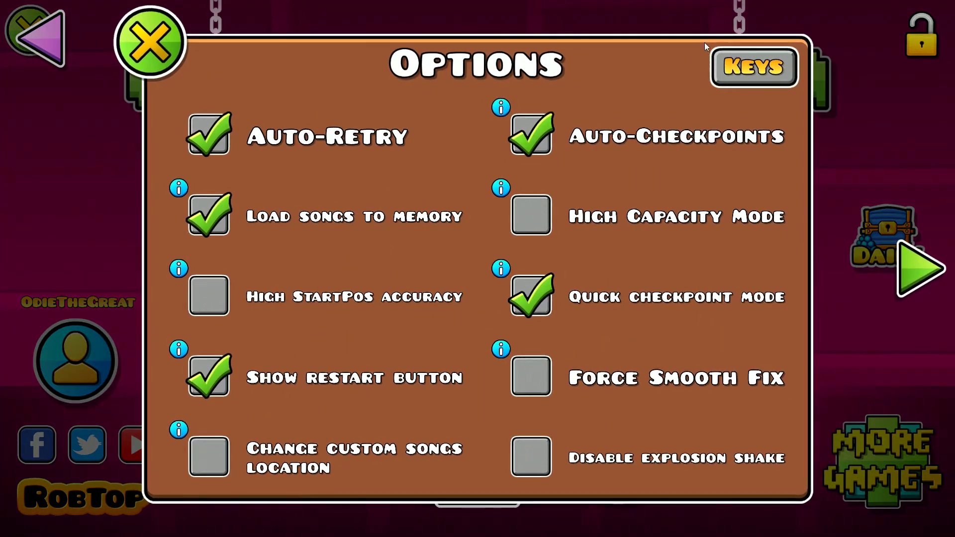
{"action": "left_click", "coordinate": [793, 67]}
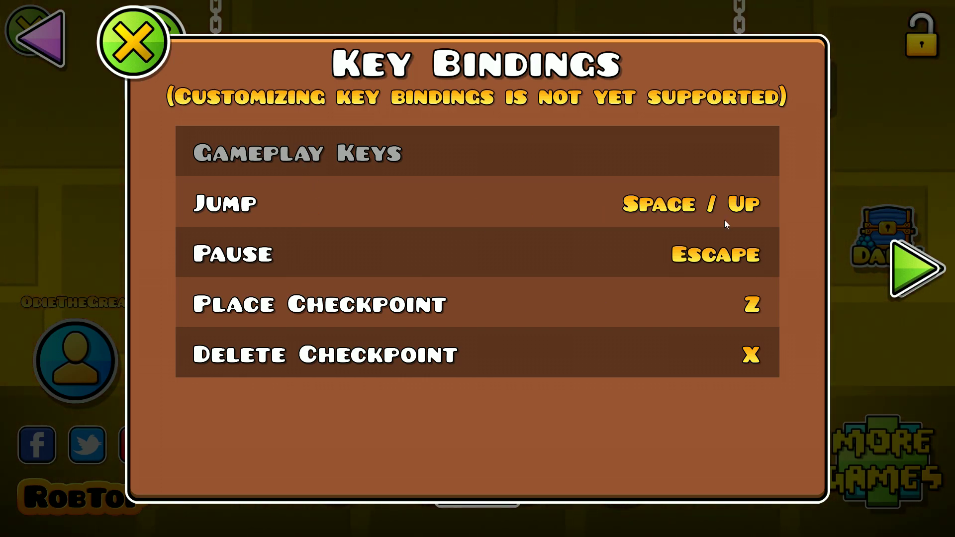
{"action": "key", "text": "Escape"}
{"action": "key", "text": "Escape"}
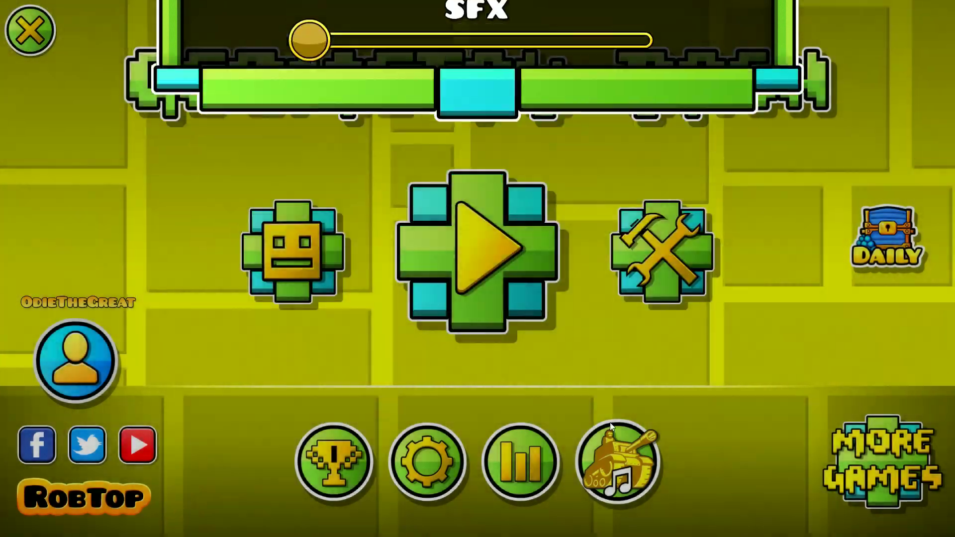
{"action": "left_click", "coordinate": [527, 331]}
Play a brief Stereo Madness attempt, jumping a few spikes, then pause and quit the game.
{"action": "left_click", "coordinate": [407, 256]}
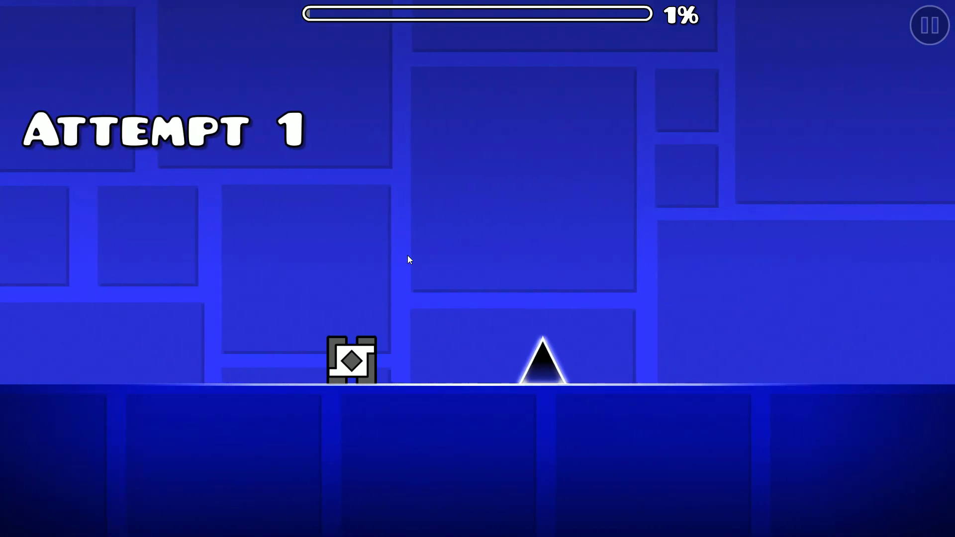
{"action": "left_click", "coordinate": [407, 255]}
{"action": "left_click", "coordinate": [407, 255]}
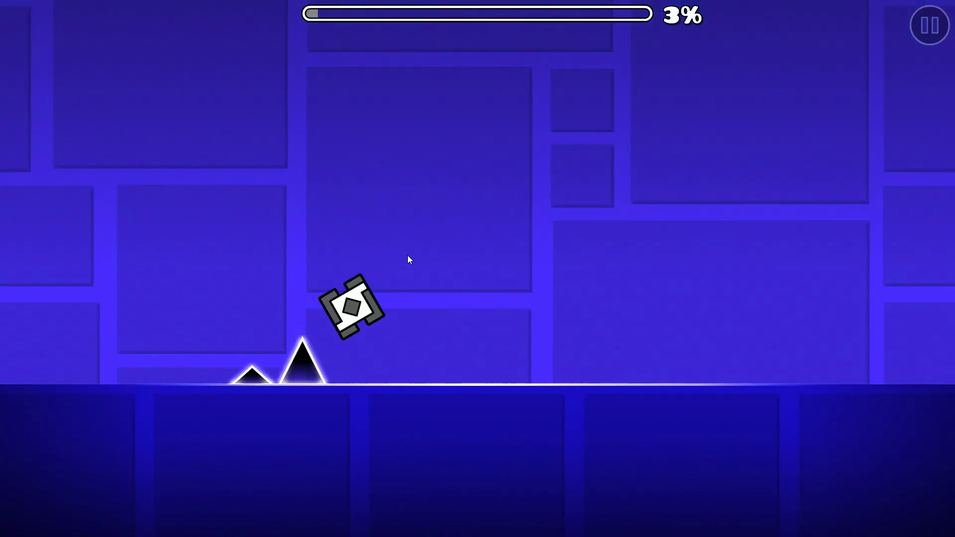
{"action": "key", "text": "Escape"}
{"action": "key", "text": "Escape"}
{"action": "key", "text": "Escape"}
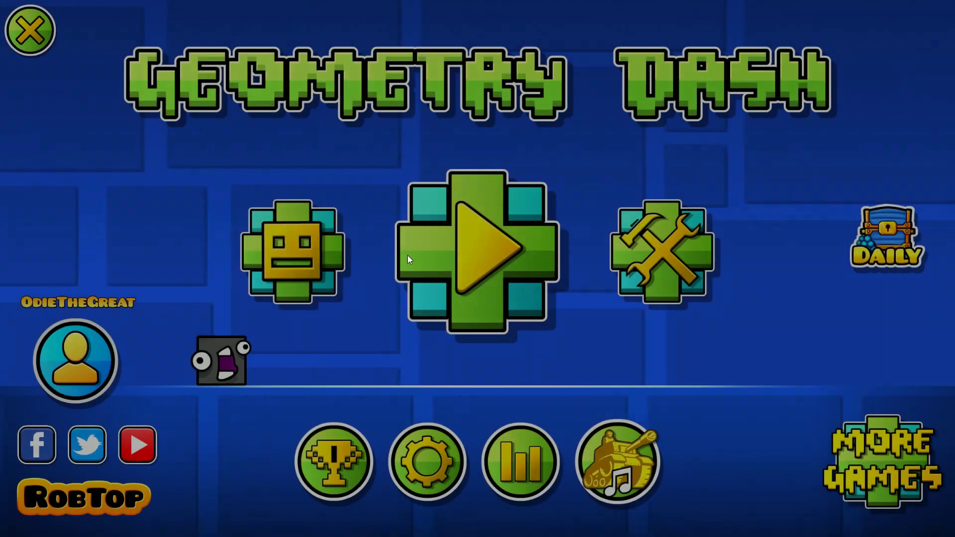
{"action": "key", "text": "Escape"}
{"action": "left_click", "coordinate": [578, 332]}
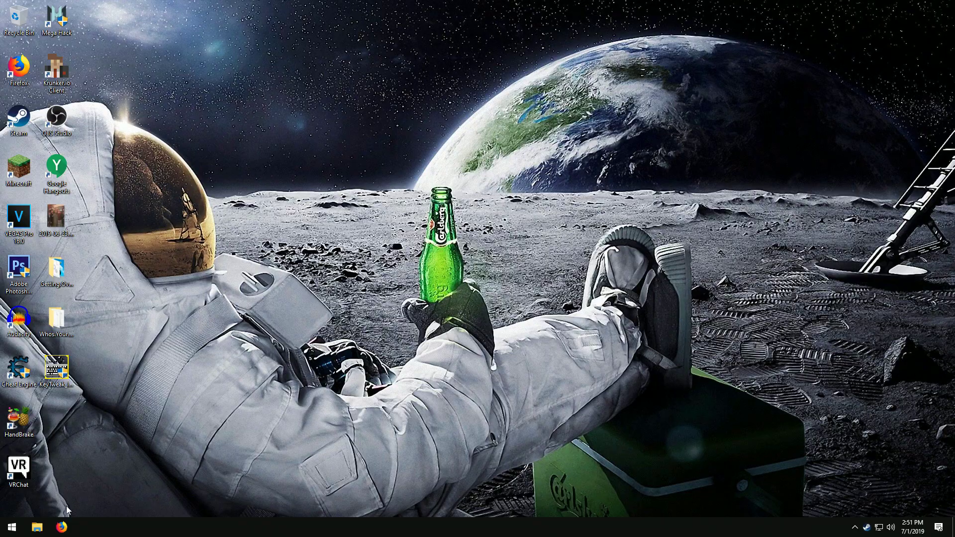
Search 'key tweak' in Firefox, open MajorGeeks' KeyTweak 2.30 download page, then close the browser.
{"action": "type", "text": "key"}
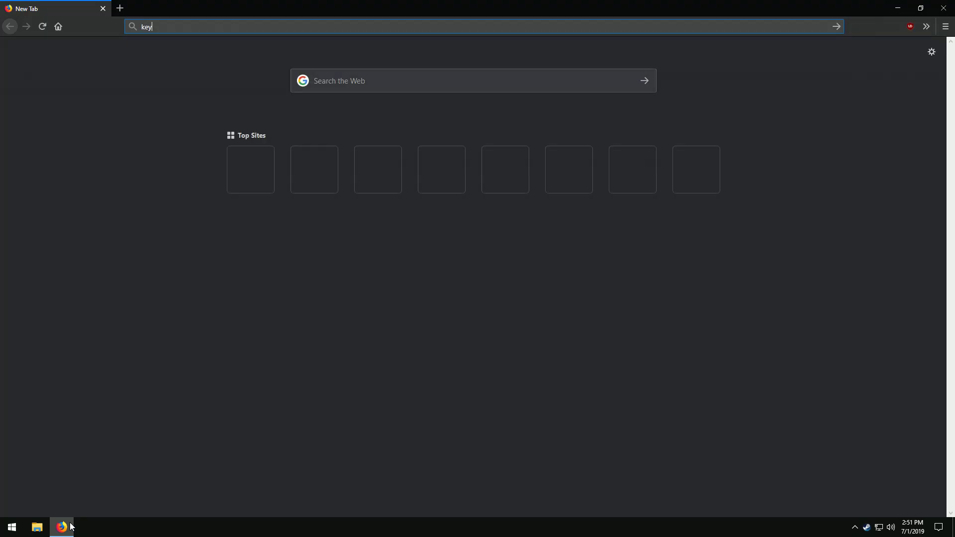
{"action": "type", "text": " tweak"}
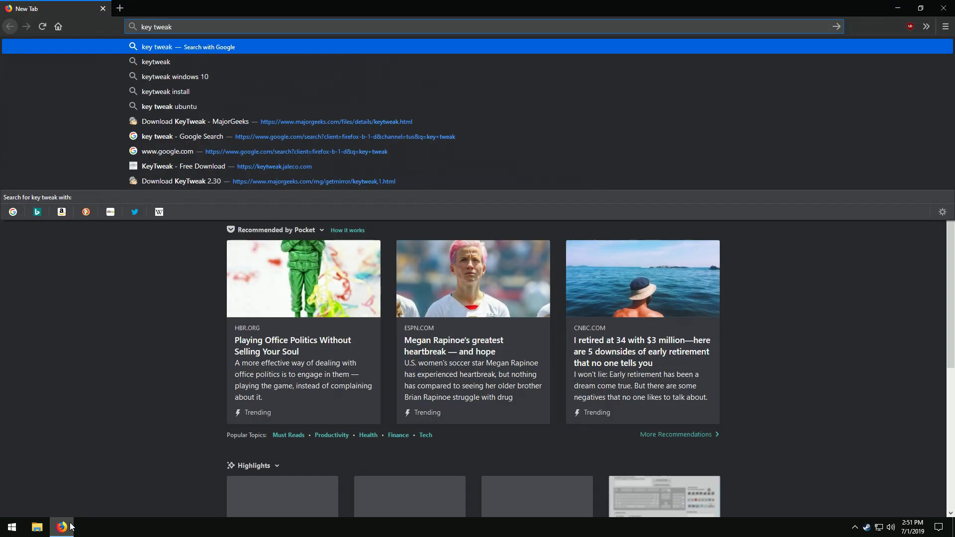
{"action": "left_click", "coordinate": [390, 121]}
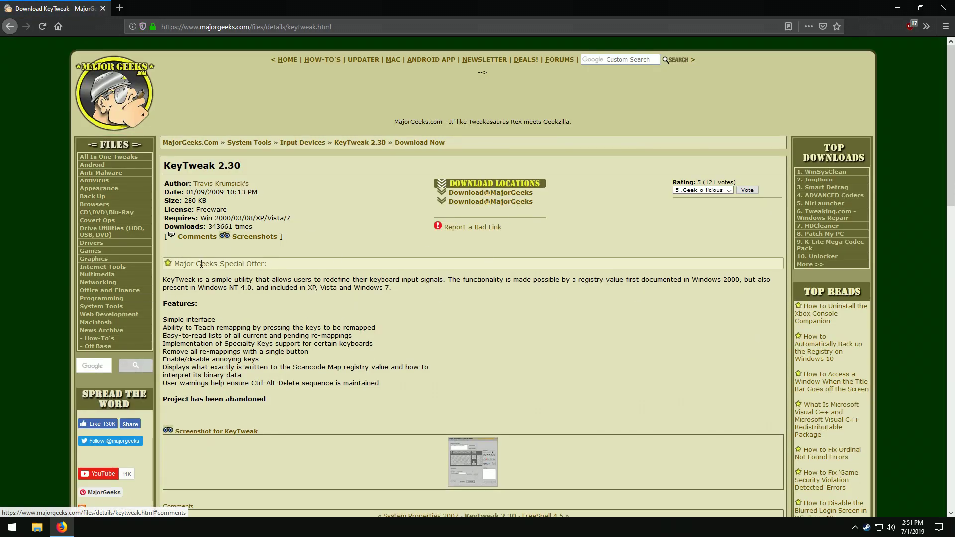
{"action": "left_click", "coordinate": [943, 8]}
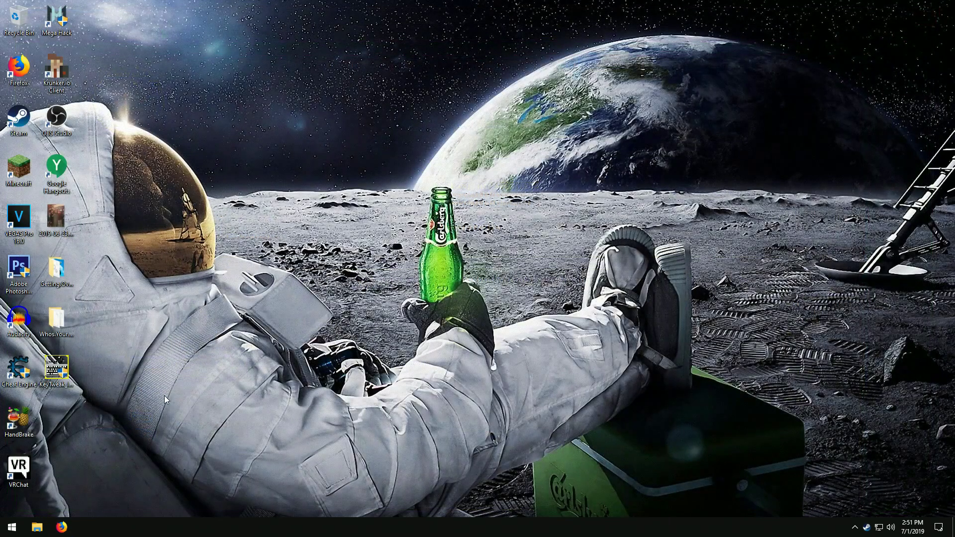
{"action": "double_click", "coordinate": [59, 373]}
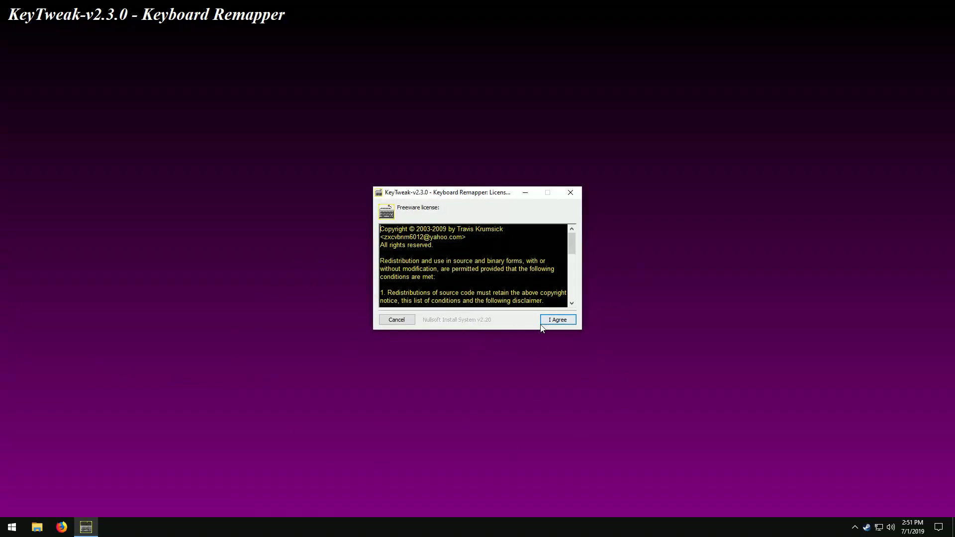
{"action": "left_click", "coordinate": [410, 319]}
{"action": "left_click_drag", "start_coordinate": [387, 164], "coordinate": [628, 332]}
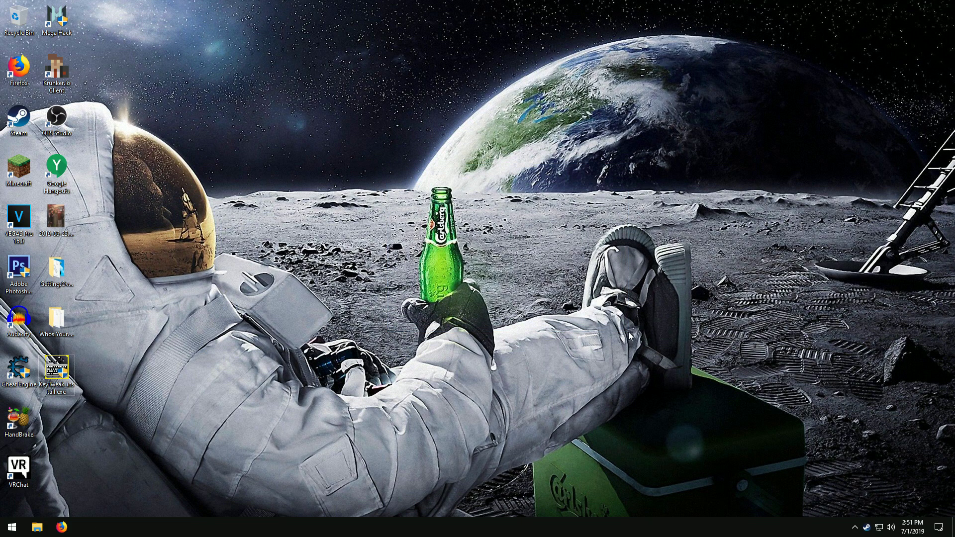
Briefly open and close KeyTweak from Recently added, then search the Start menu for 'keytweak'.
{"action": "left_click", "coordinate": [12, 526]}
{"action": "left_click", "coordinate": [533, 329]}
{"action": "key", "text": "super"}
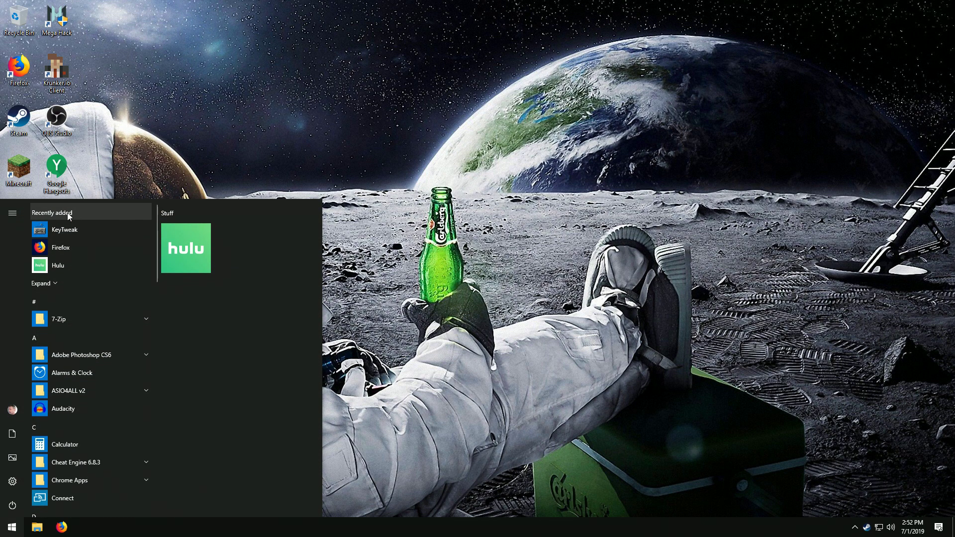
{"action": "left_click", "coordinate": [76, 232]}
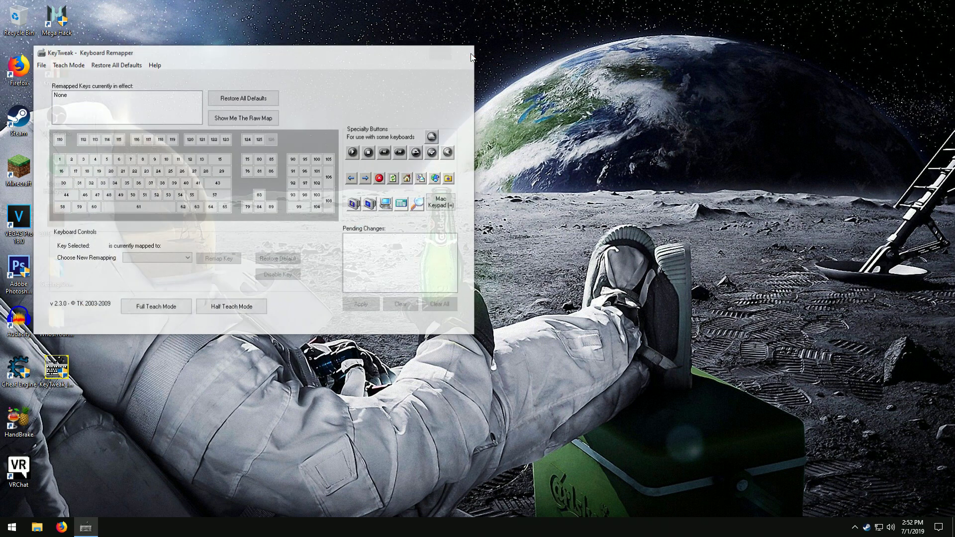
{"action": "left_click", "coordinate": [472, 57]}
{"action": "key", "text": "super"}
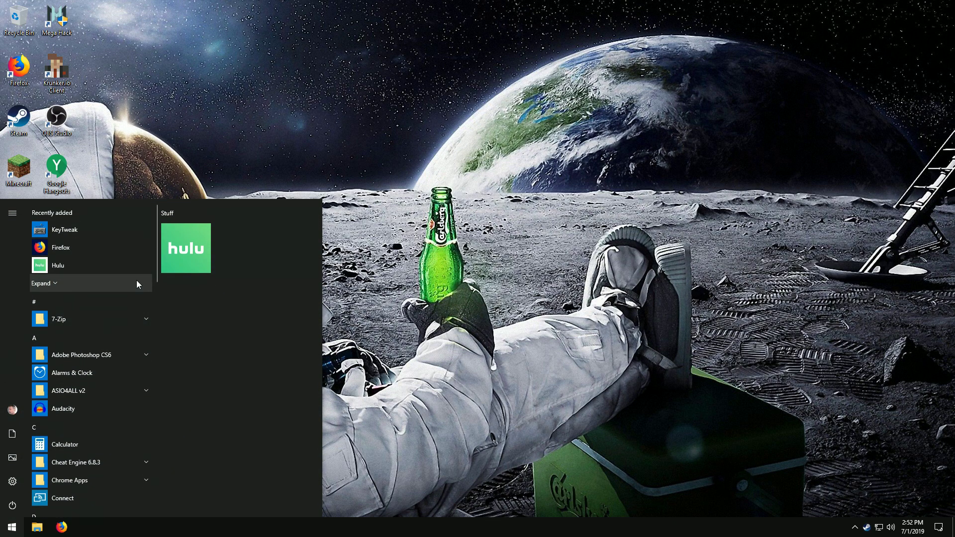
{"action": "type", "text": "key"}
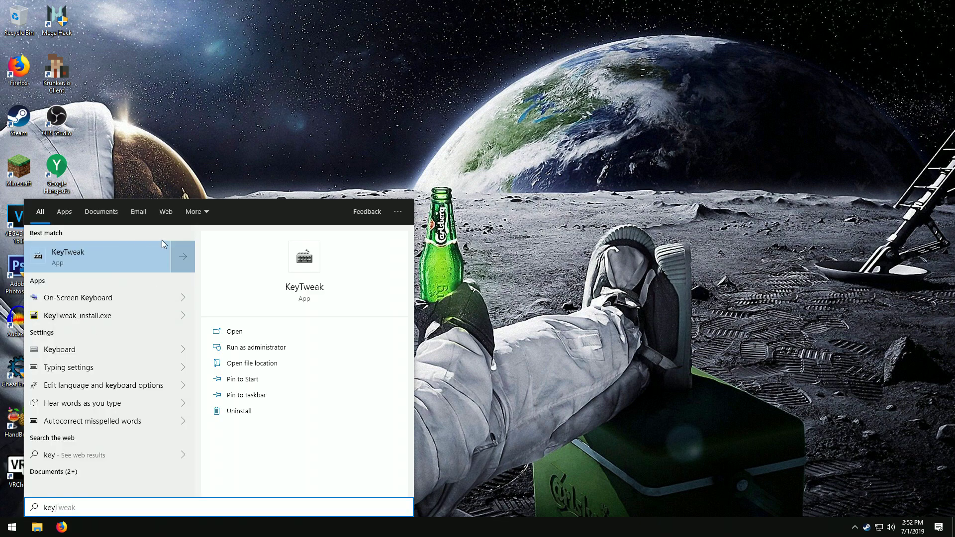
{"action": "type", "text": "tweak"}
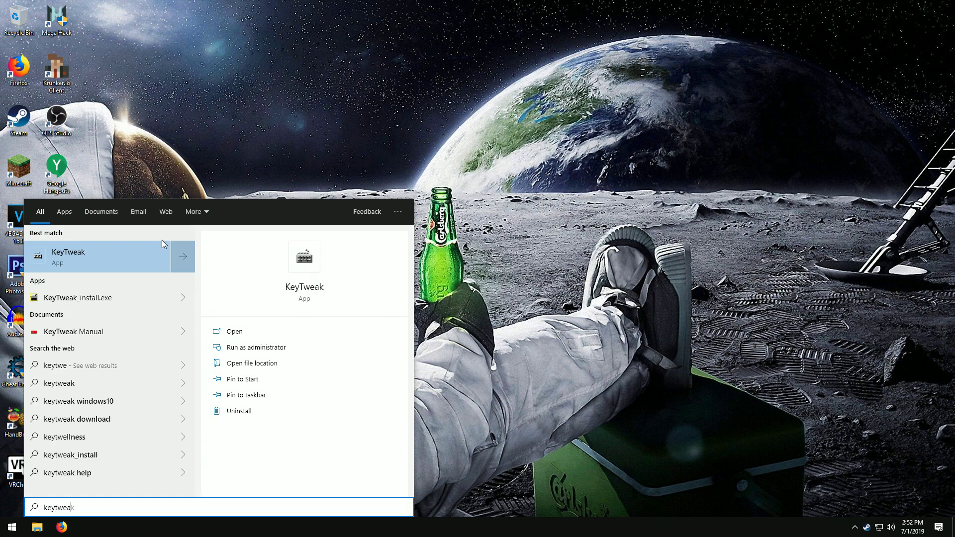
Launch KeyTweak from the search results, centre its window, and select key 43 (Enter).
{"action": "left_click", "coordinate": [77, 252]}
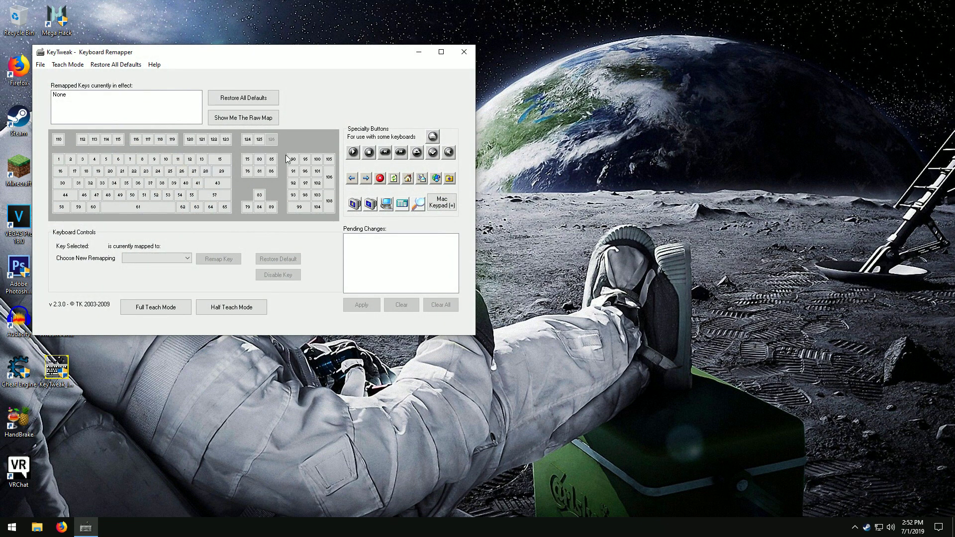
{"action": "left_click_drag", "start_coordinate": [153, 55], "coordinate": [357, 80]}
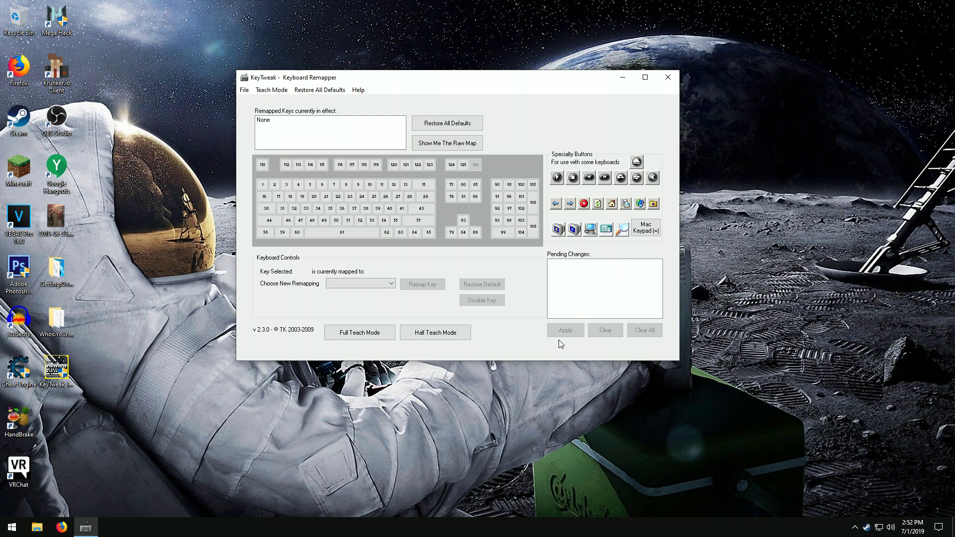
{"action": "left_click", "coordinate": [422, 211]}
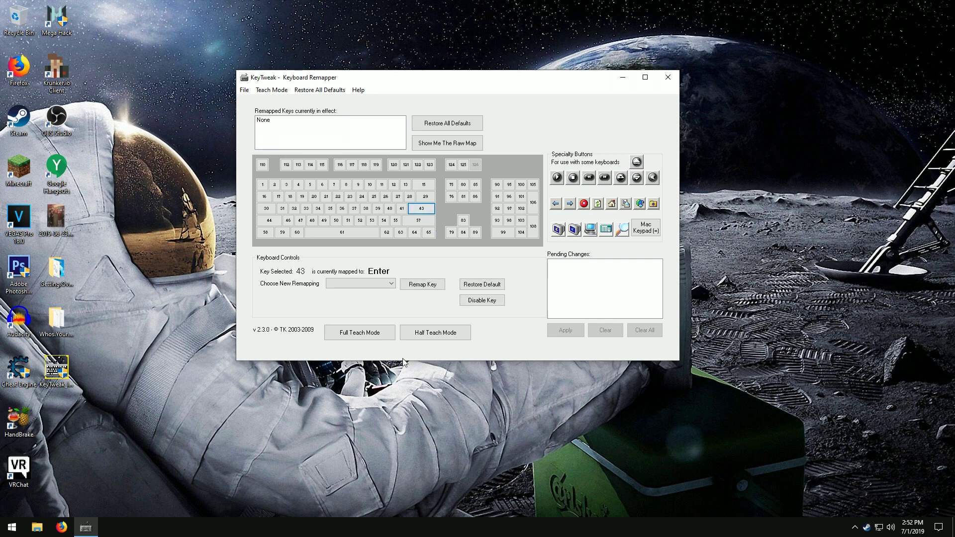
Browse the replacement key list twice without choosing a new key.
{"action": "left_click", "coordinate": [359, 282]}
{"action": "scroll", "coordinate": [349, 410], "scroll_direction": "down", "scroll_amount": 3}
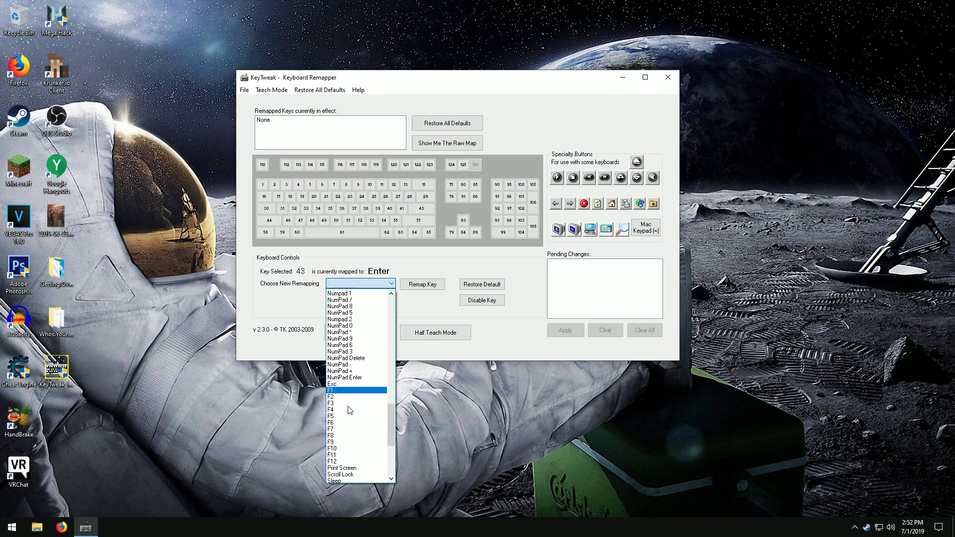
{"action": "scroll", "coordinate": [350, 409], "scroll_direction": "down", "scroll_amount": 3}
{"action": "left_click", "coordinate": [276, 303]}
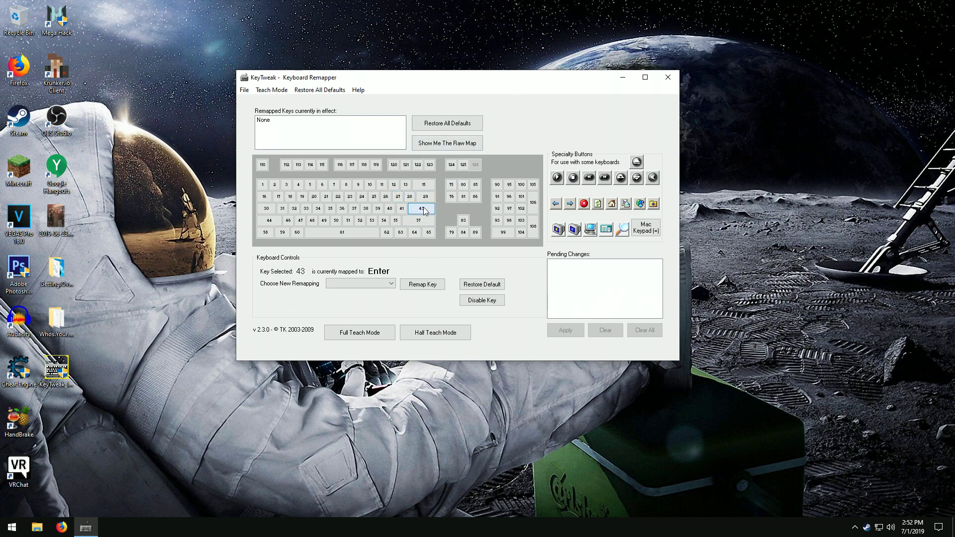
{"action": "left_click", "coordinate": [348, 284]}
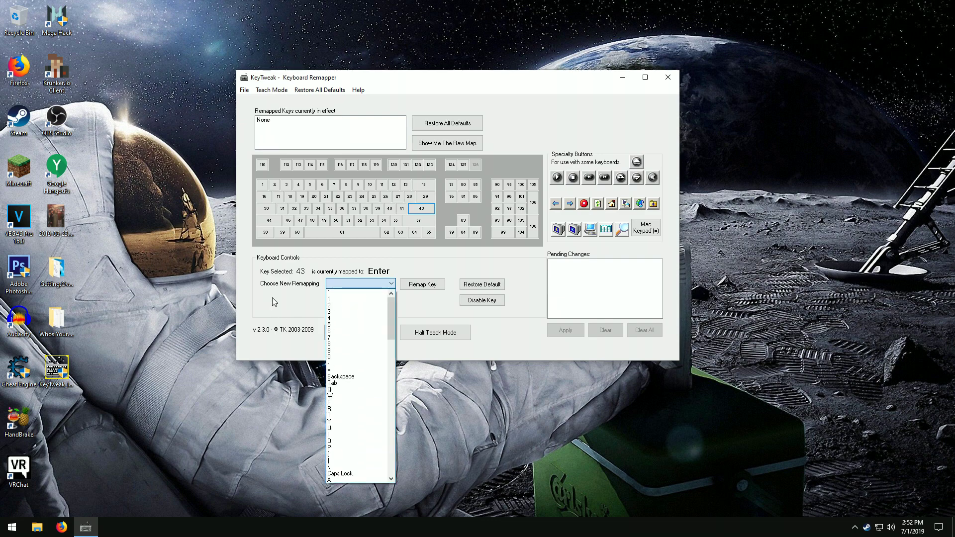
{"action": "key", "text": "i"}
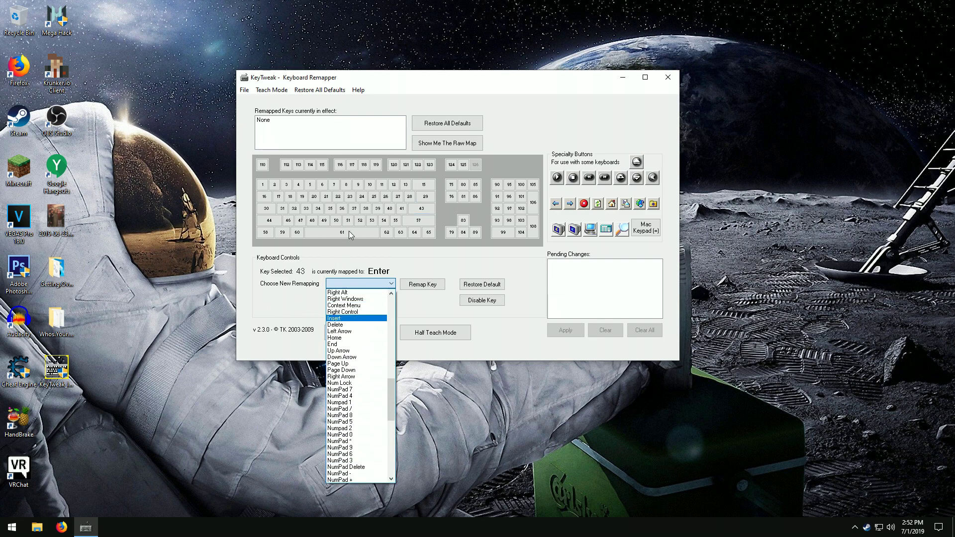
{"action": "left_click", "coordinate": [295, 310]}
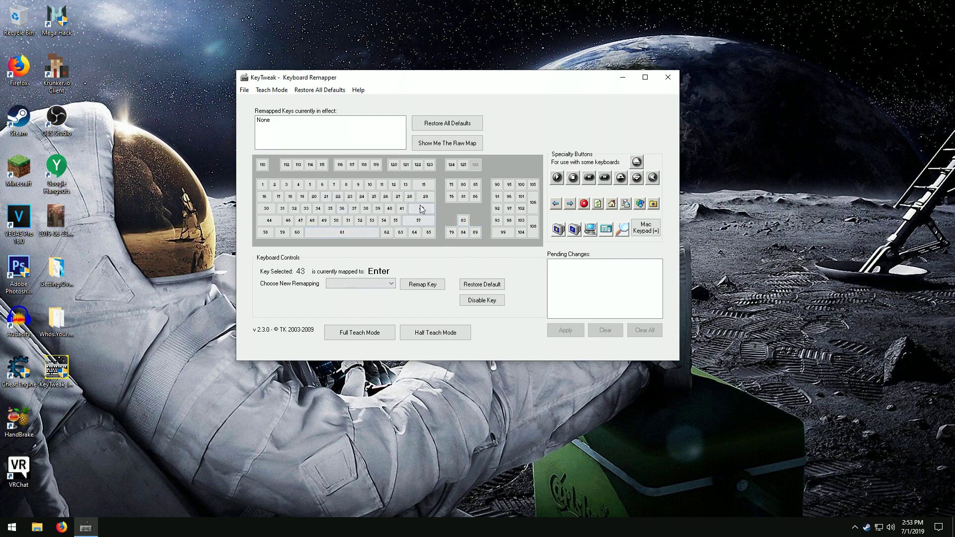
Choose Up Arrow as key 43's new mapping, queue the remap and apply it.
{"action": "left_click", "coordinate": [390, 284]}
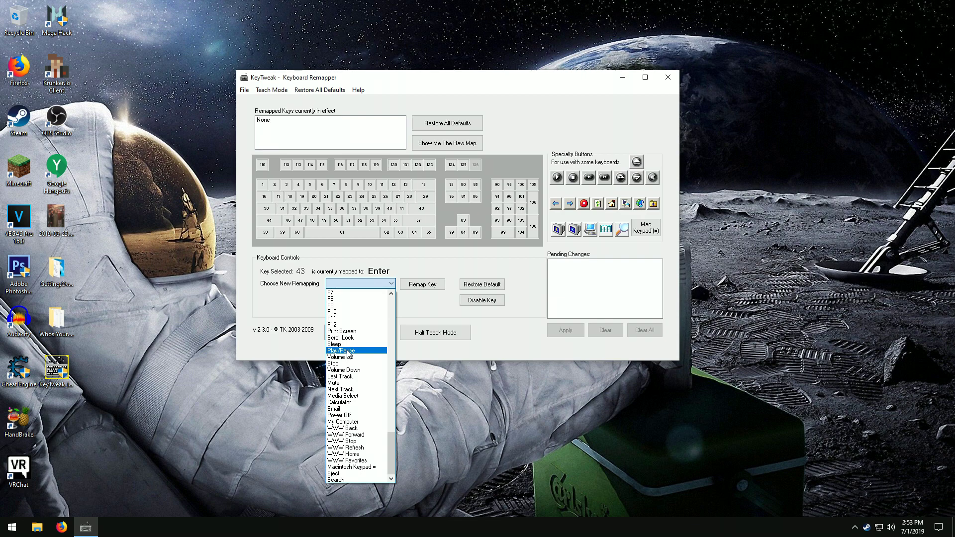
{"action": "scroll", "coordinate": [348, 353], "scroll_direction": "up", "scroll_amount": 18}
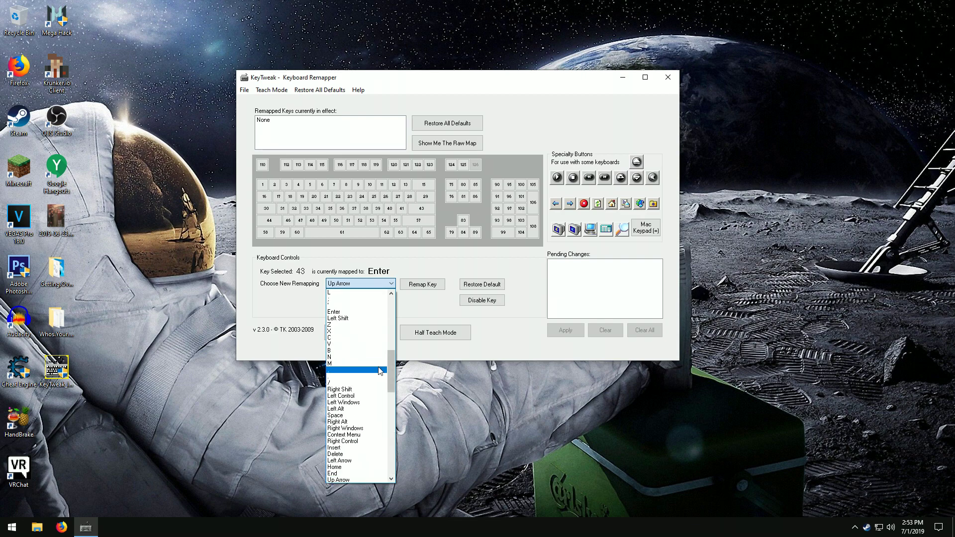
{"action": "left_click", "coordinate": [355, 480]}
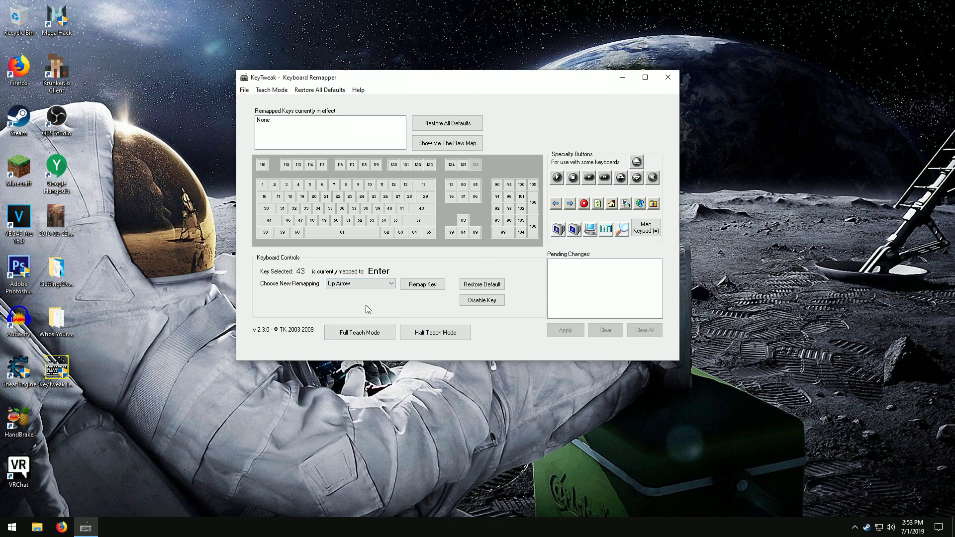
{"action": "left_click", "coordinate": [422, 284]}
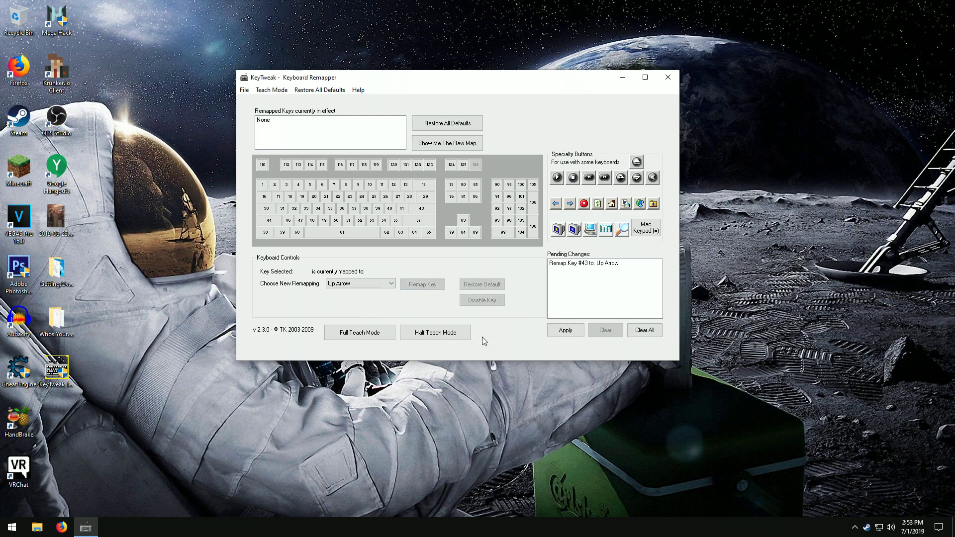
{"action": "left_click", "coordinate": [571, 333]}
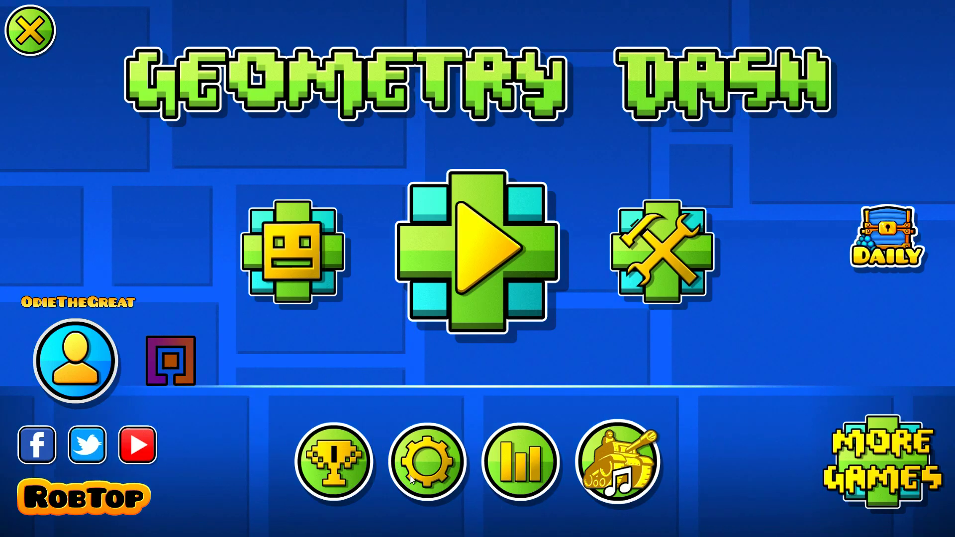
Verify jump is bound to Space / Up under Options > Keys, then open Stereo Madness level select.
{"action": "left_click", "coordinate": [410, 472]}
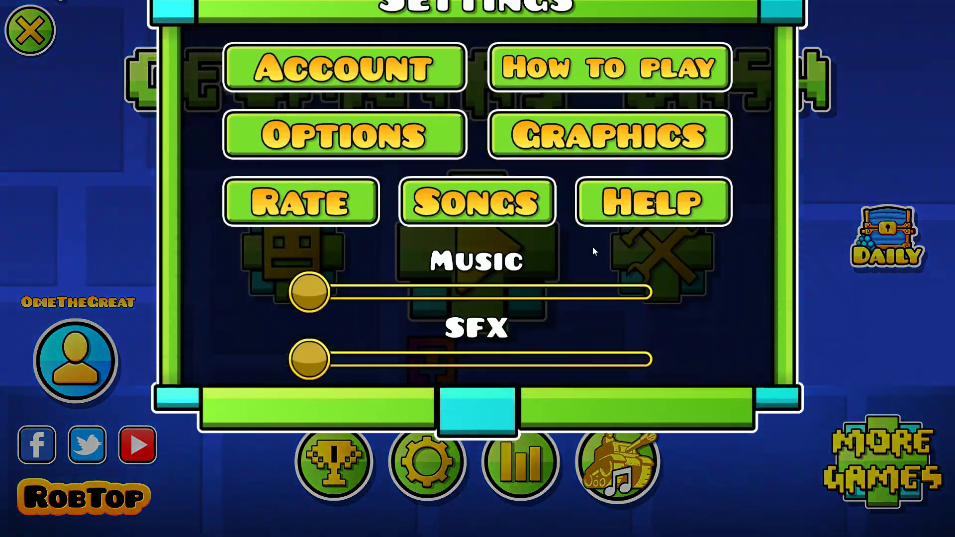
{"action": "left_click", "coordinate": [345, 201]}
{"action": "left_click", "coordinate": [755, 62]}
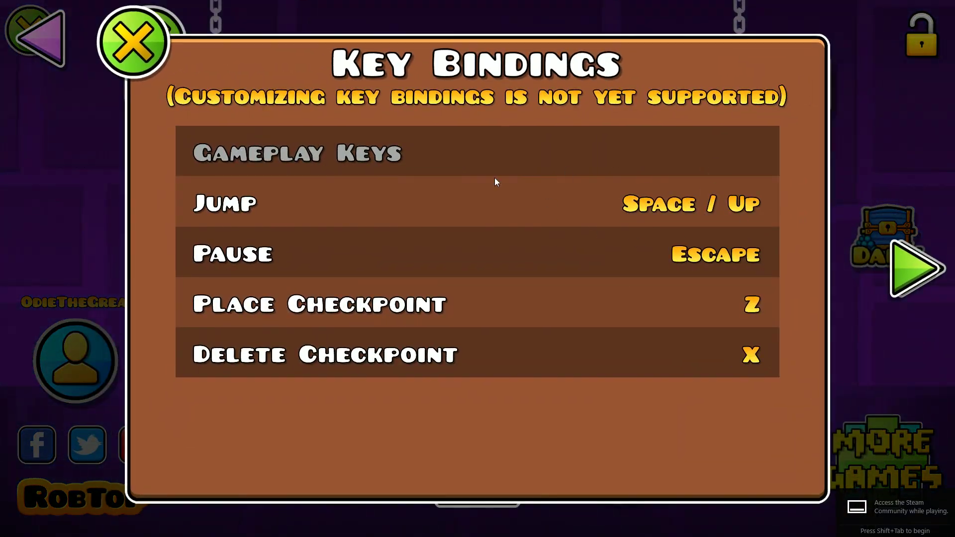
{"action": "key", "text": "Escape"}
{"action": "key", "text": "Escape"}
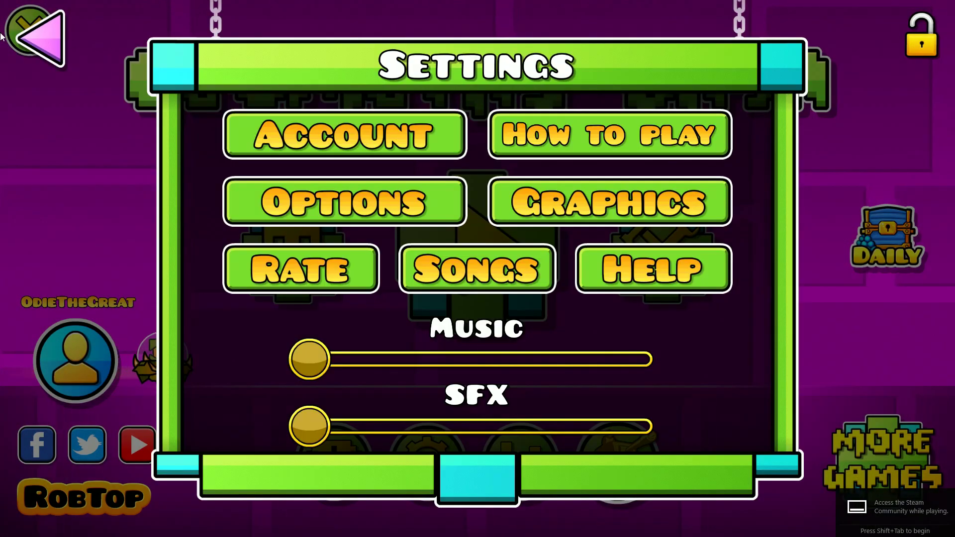
{"action": "key", "text": "Escape"}
{"action": "left_click", "coordinate": [471, 273]}
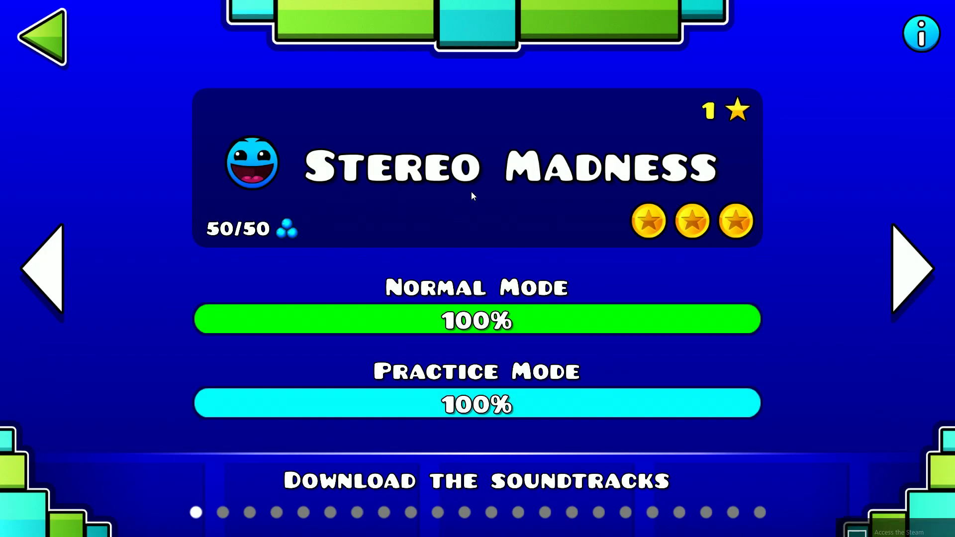
Start Stereo Madness and jump the cube over spikes, pillars and floating platforms.
{"action": "left_click", "coordinate": [471, 192]}
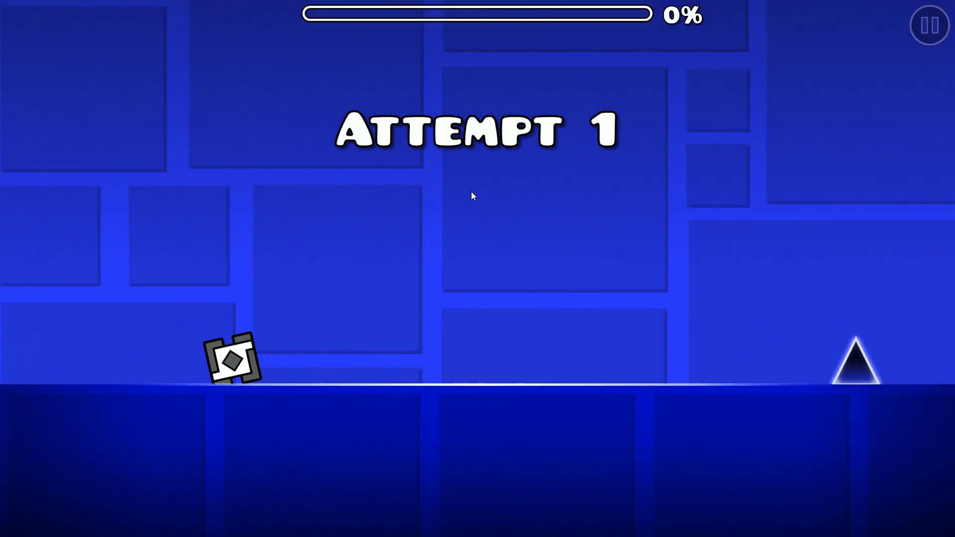
{"action": "left_click", "coordinate": [470, 192]}
{"action": "left_click", "coordinate": [470, 192]}
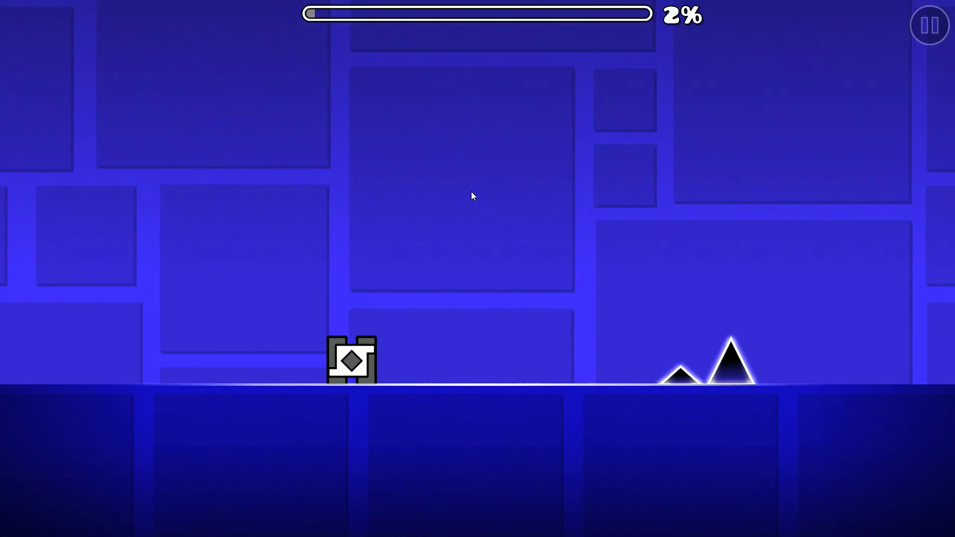
{"action": "left_click", "coordinate": [473, 196]}
{"action": "left_click", "coordinate": [473, 196]}
{"action": "left_click", "coordinate": [472, 197]}
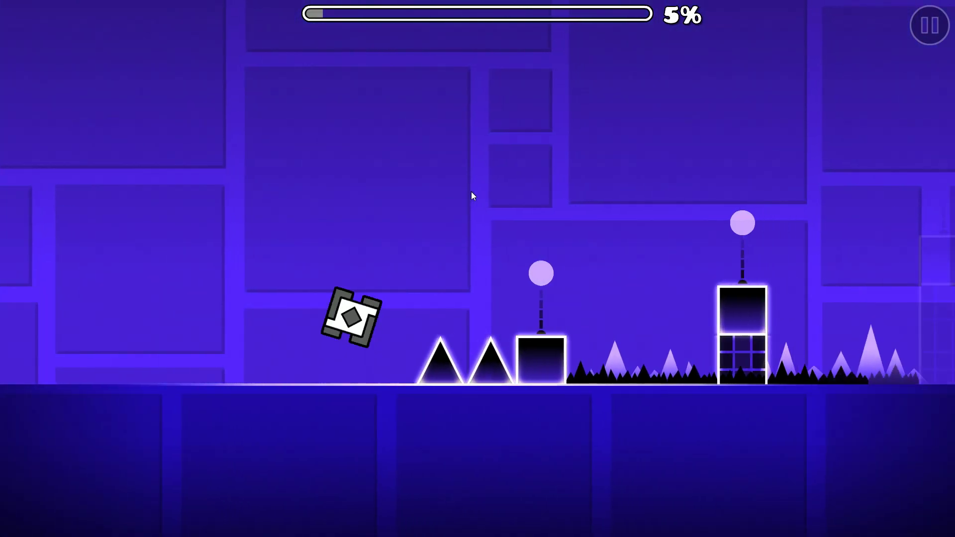
{"action": "left_click", "coordinate": [472, 195]}
{"action": "left_click", "coordinate": [472, 195]}
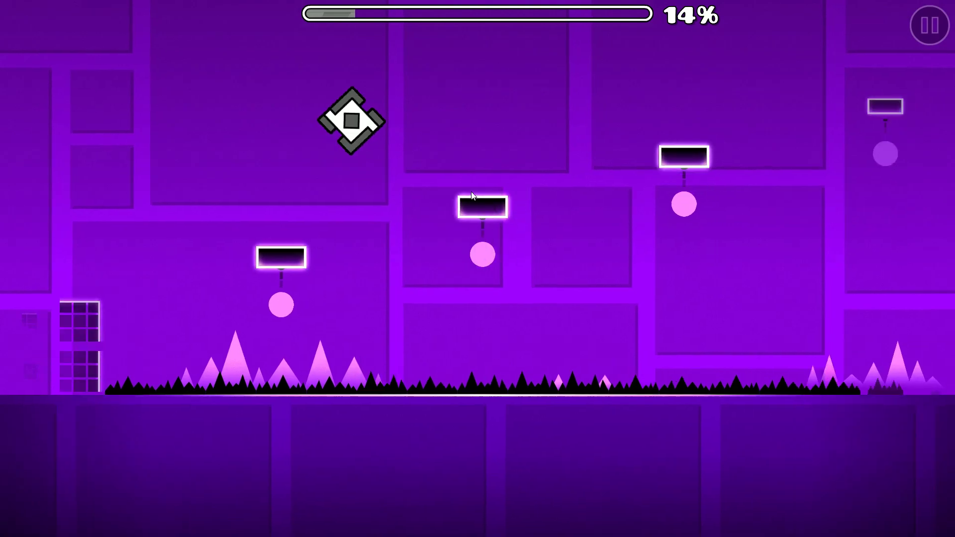
{"action": "left_click", "coordinate": [473, 195]}
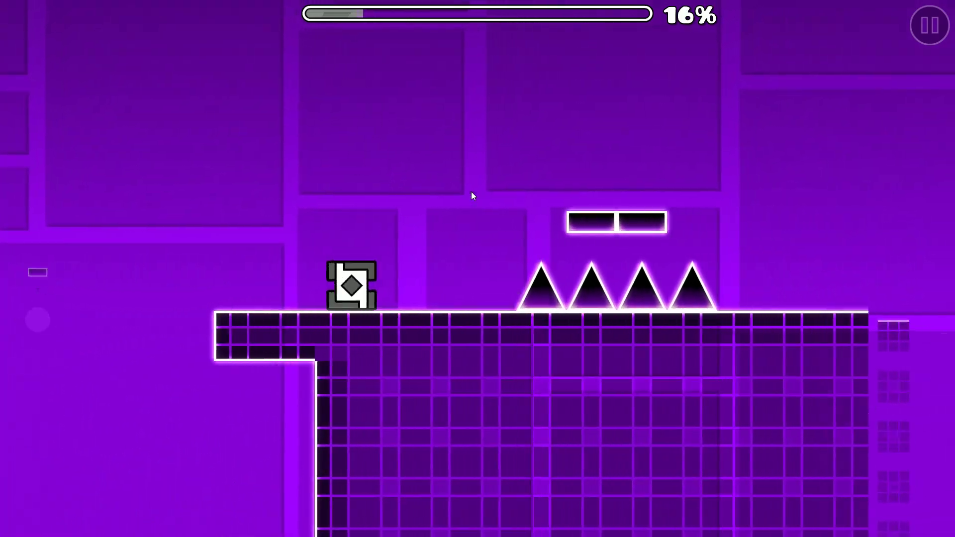
{"action": "left_click", "coordinate": [473, 195]}
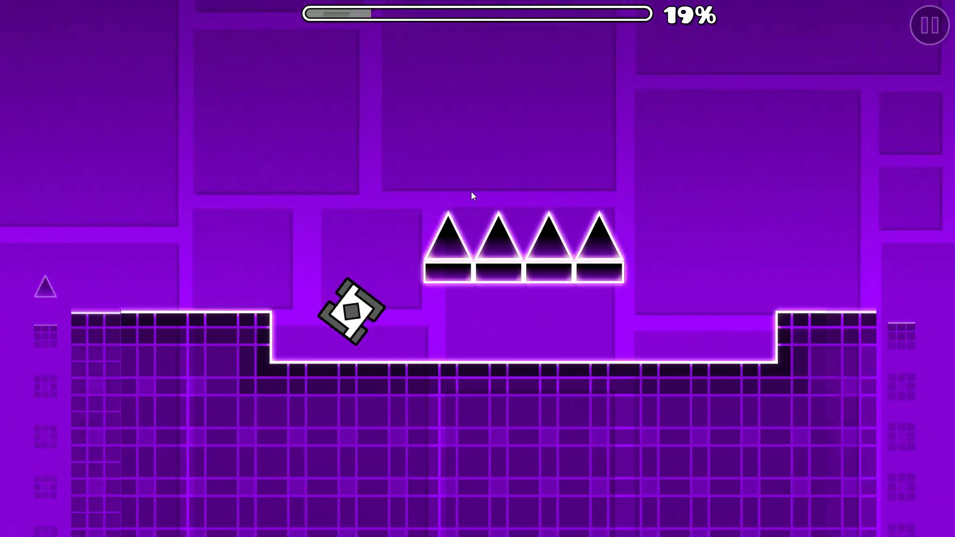
{"action": "left_click", "coordinate": [472, 195]}
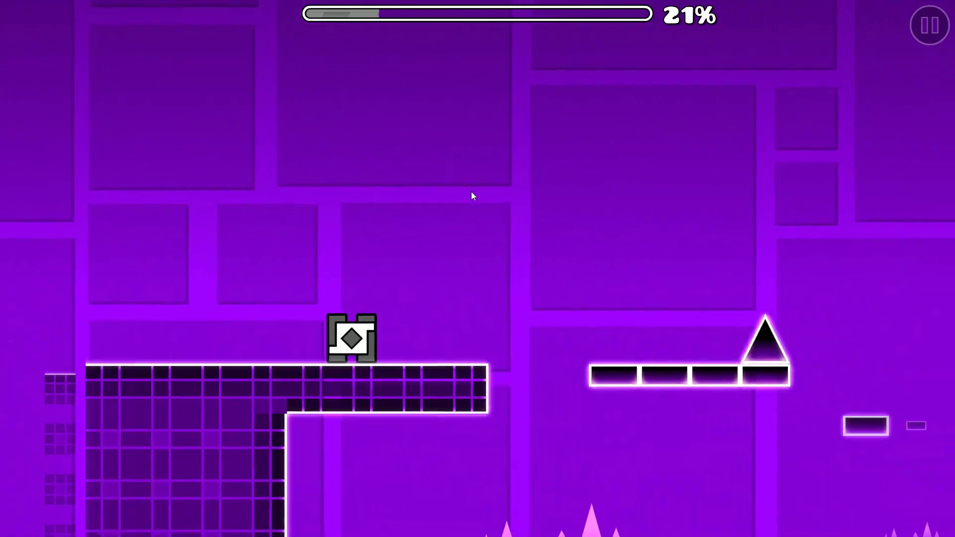
{"action": "left_click", "coordinate": [473, 195]}
{"action": "left_click", "coordinate": [472, 196]}
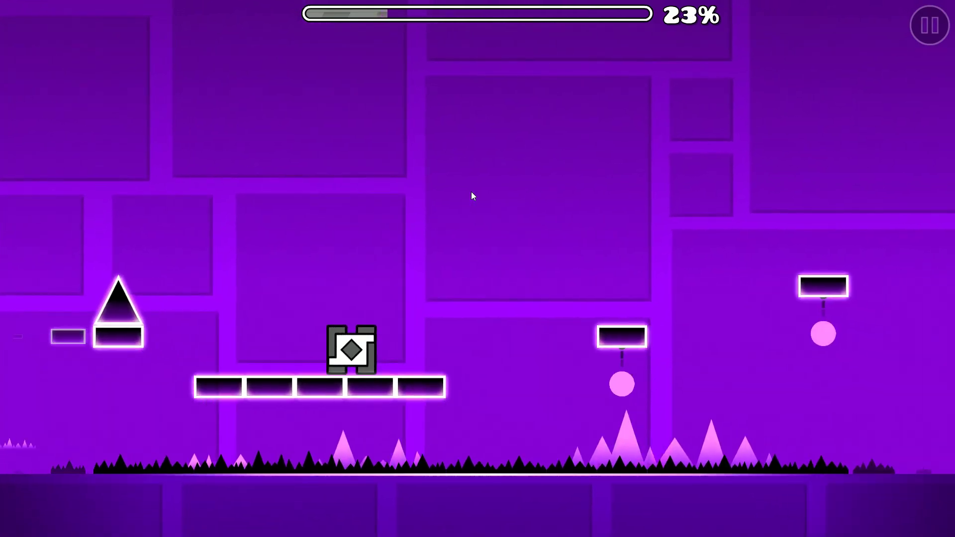
{"action": "left_click", "coordinate": [472, 195]}
{"action": "left_click", "coordinate": [473, 196]}
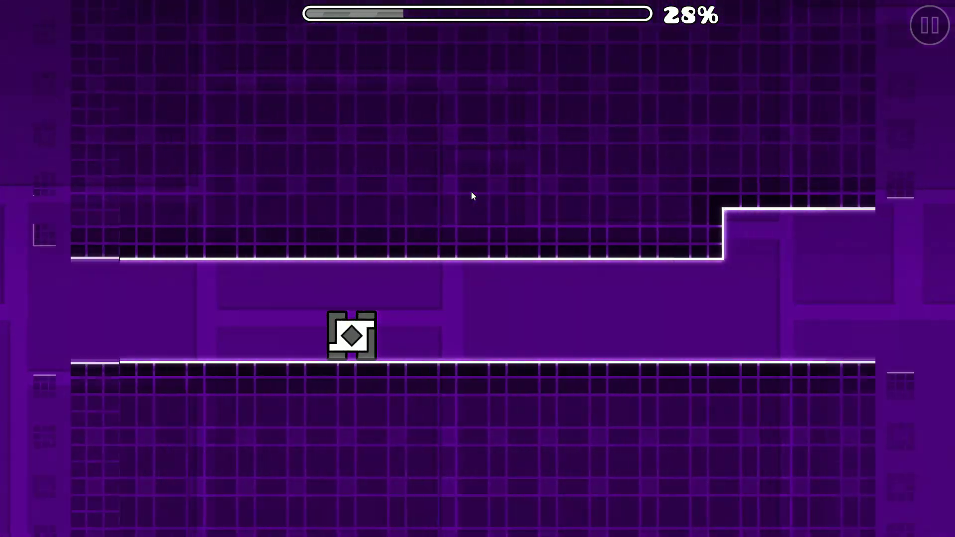
Fly the ship through the gaps to about 44% progress, then pause the level.
{"action": "left_click", "coordinate": [472, 195]}
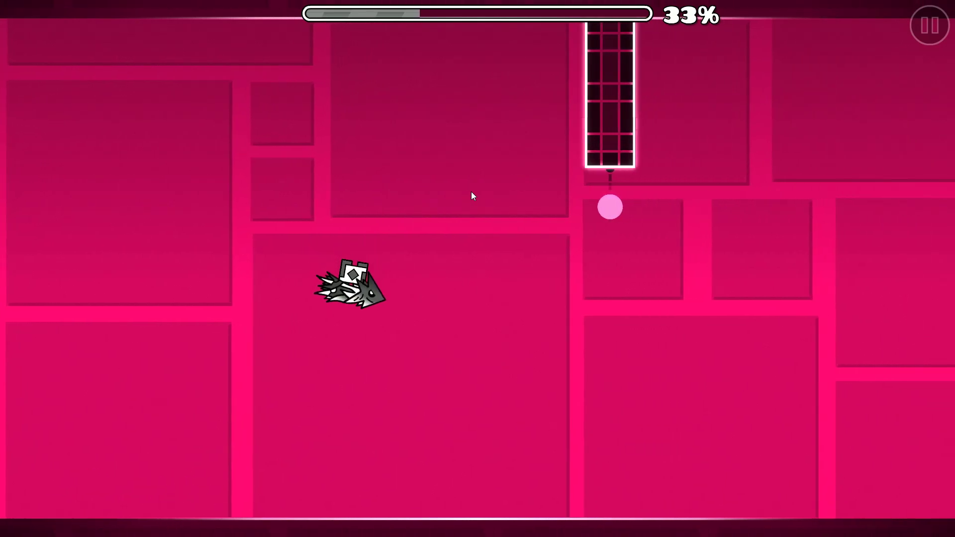
{"action": "left_click", "coordinate": [472, 195]}
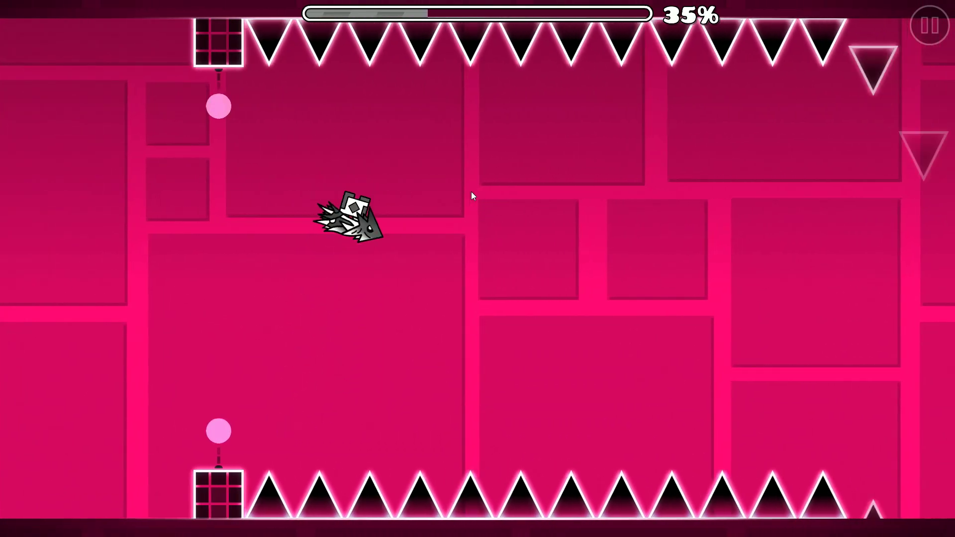
{"action": "left_click", "coordinate": [473, 196]}
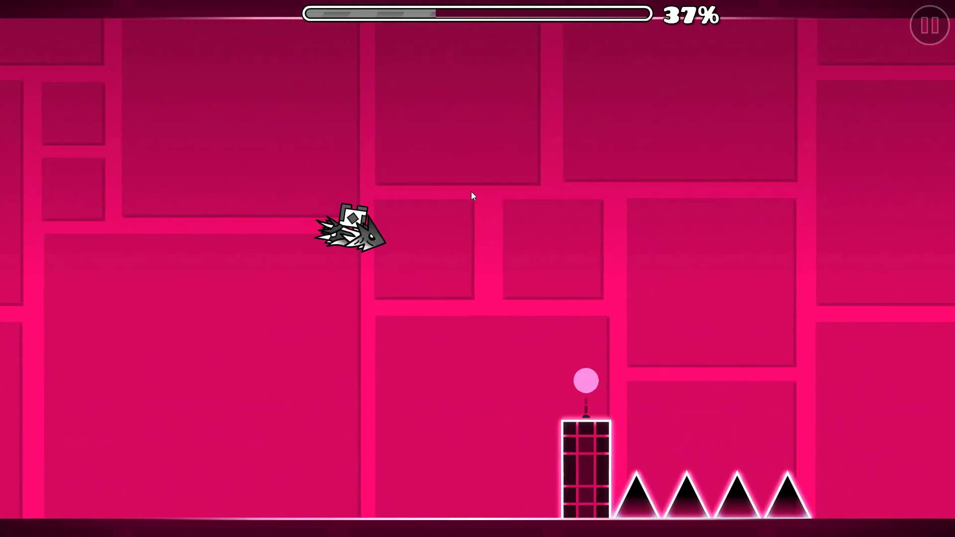
{"action": "left_click", "coordinate": [472, 196]}
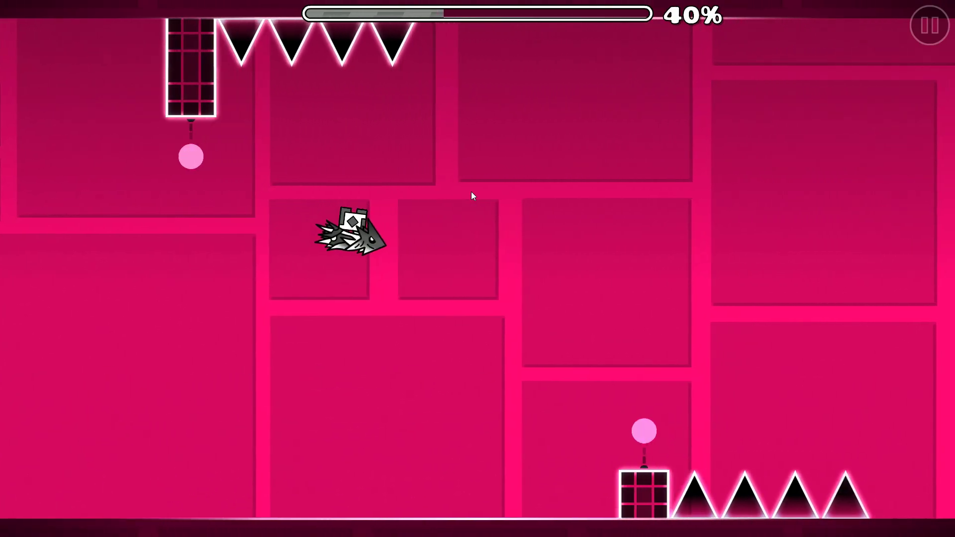
{"action": "left_click", "coordinate": [472, 195]}
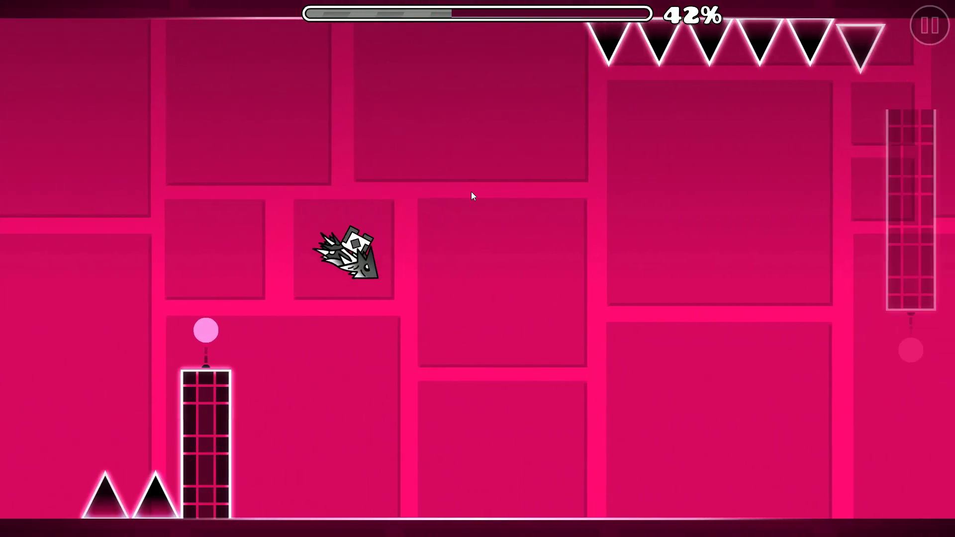
{"action": "left_click", "coordinate": [472, 195]}
{"action": "left_click", "coordinate": [472, 195]}
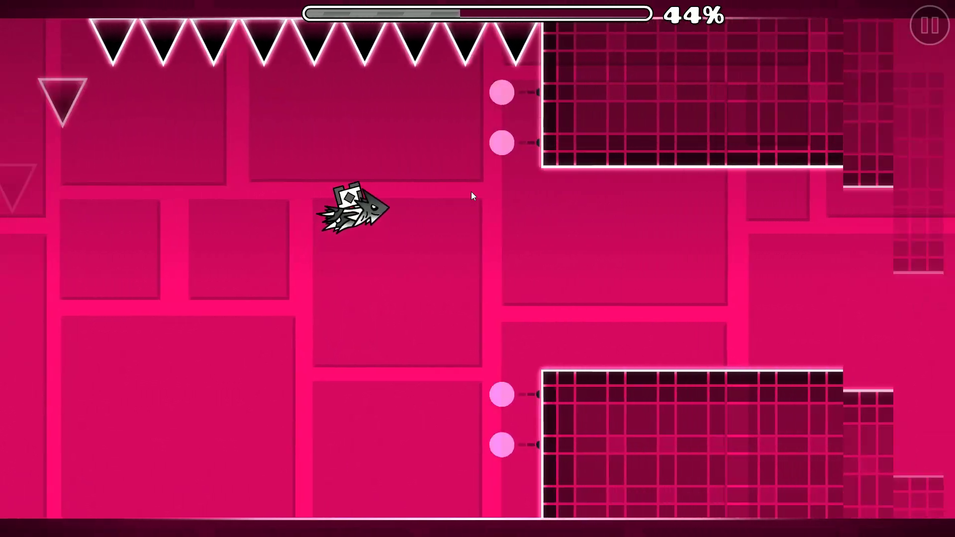
{"action": "key", "text": "Escape"}
Exit the level and confirm Yes in the Quit Game dialog.
{"action": "key", "text": "Escape"}
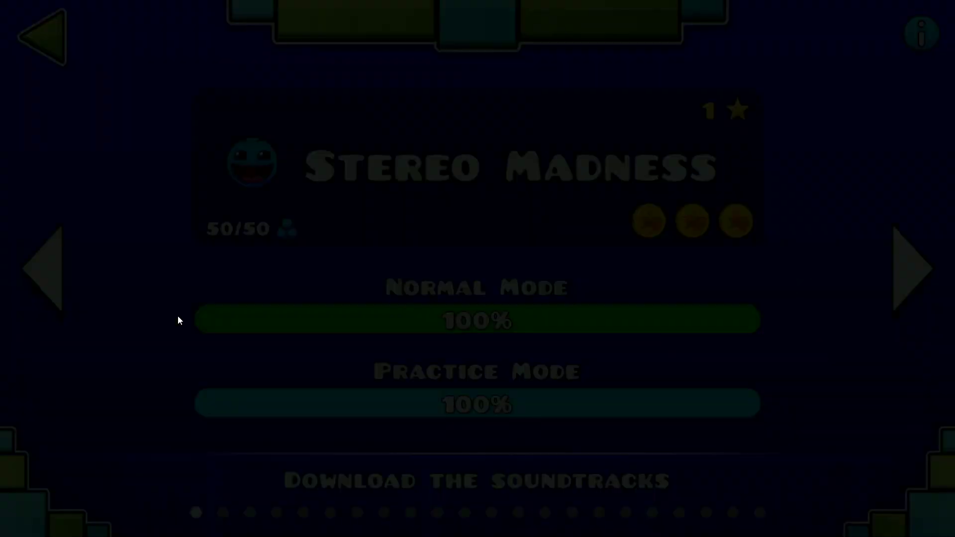
{"action": "key", "text": "Escape"}
{"action": "key", "text": "Escape"}
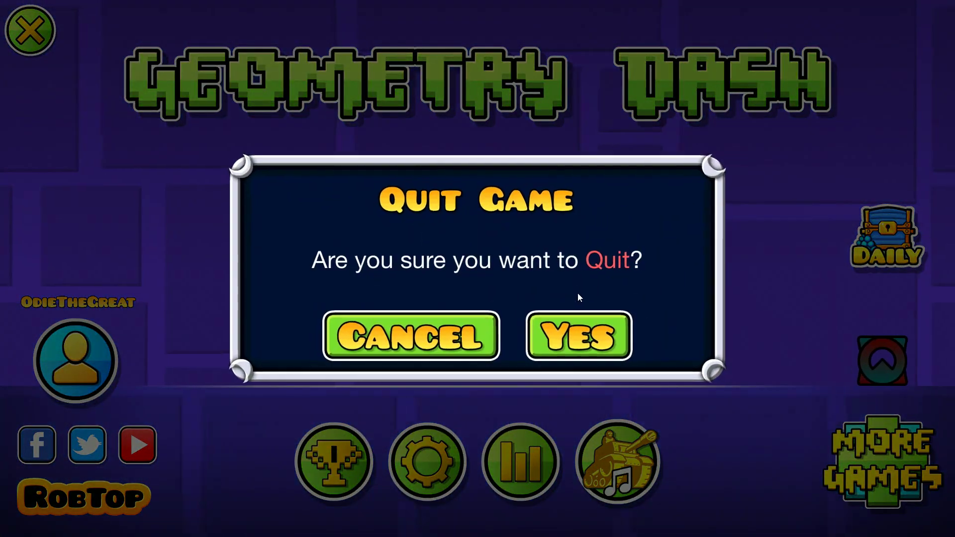
{"action": "left_click", "coordinate": [580, 312]}
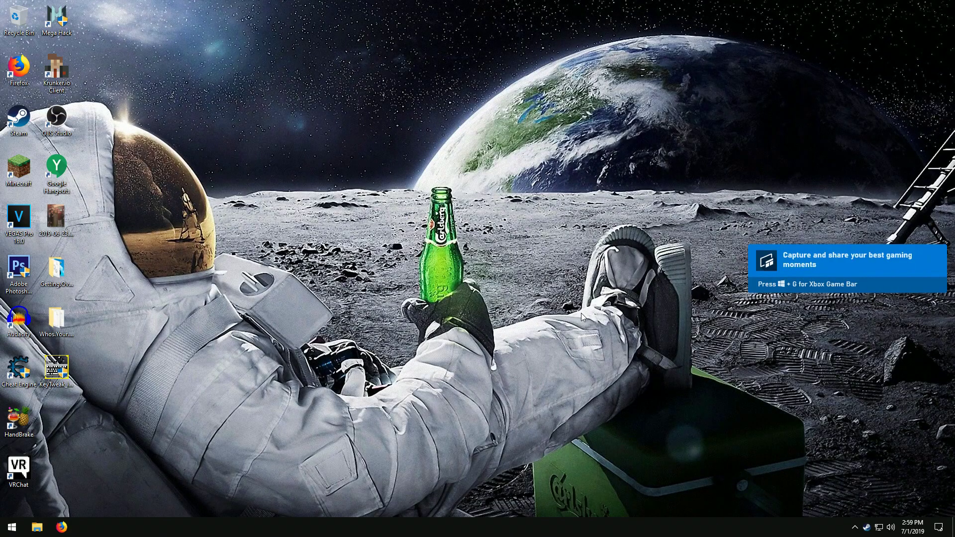